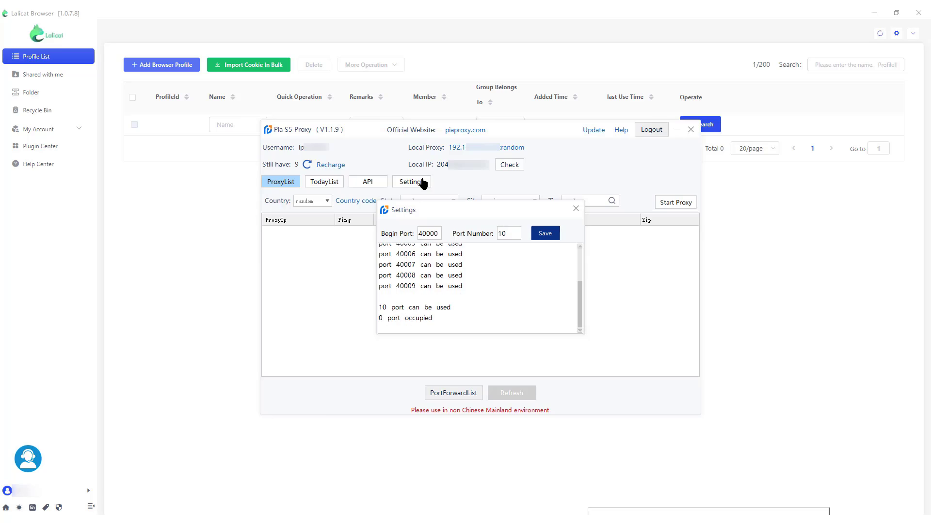
Close the port settings, set the proxy country to US and fetch the list of available proxies.
left_click(423, 183)
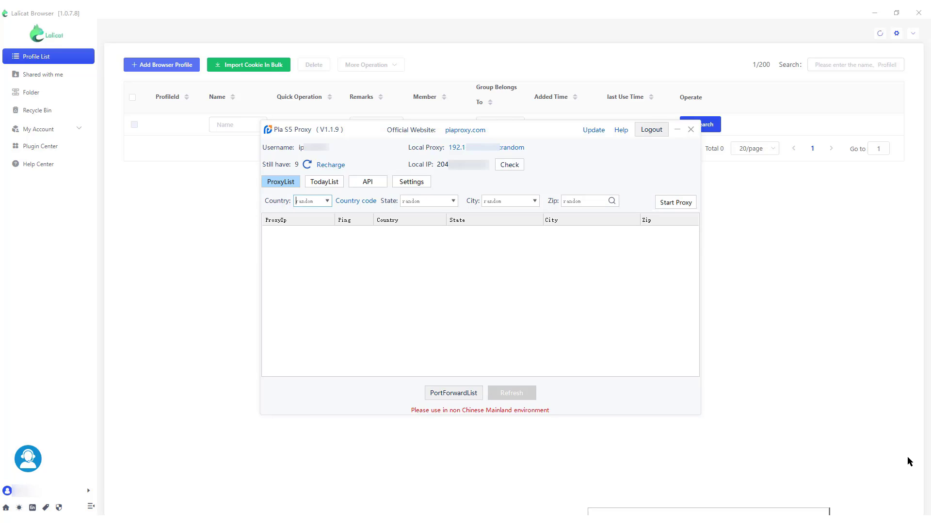
type("us")
key("Down")
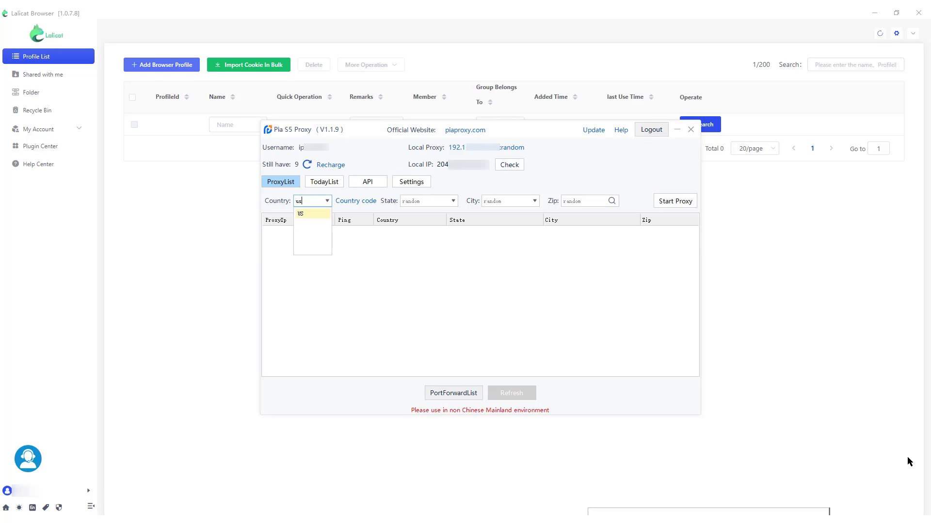
key("Return")
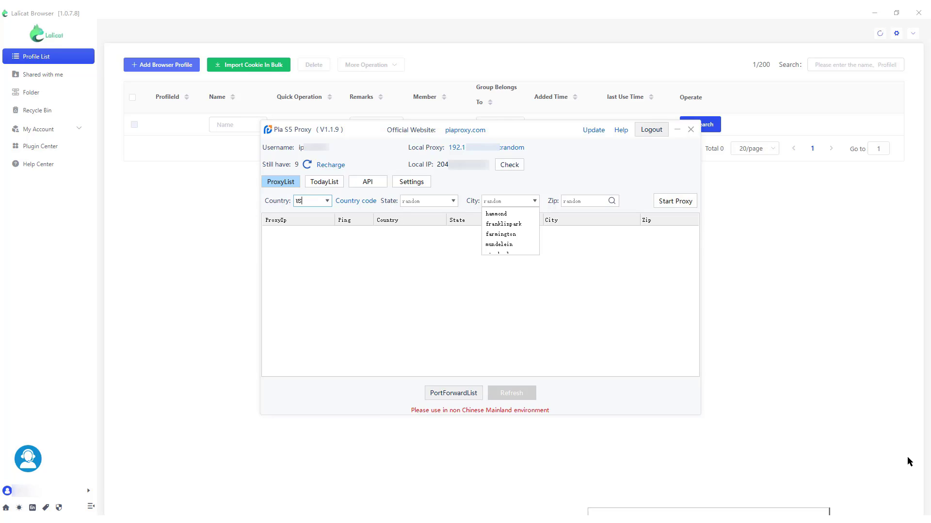
key("Return")
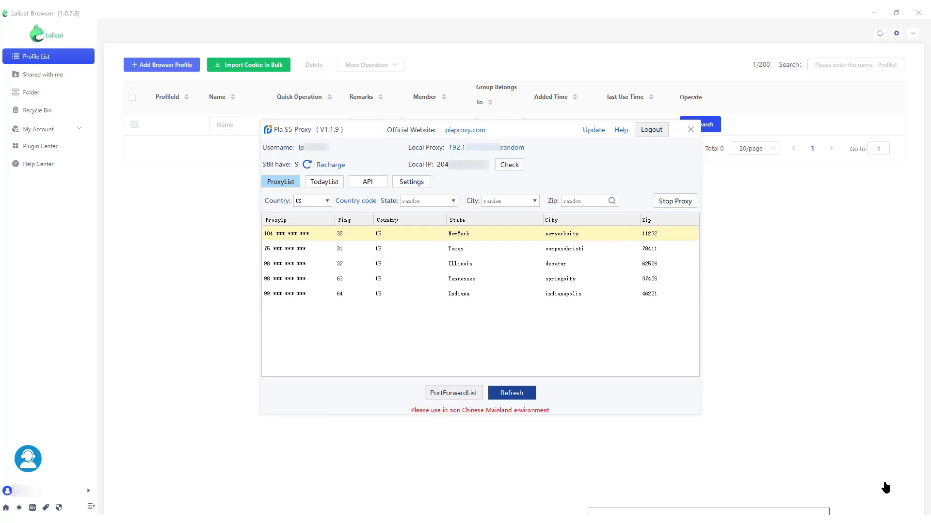
Forward port 40000 to the Texas proxy in Corpus Christi, and check the port's availability from the Illinois proxy.
right_click(321, 249)
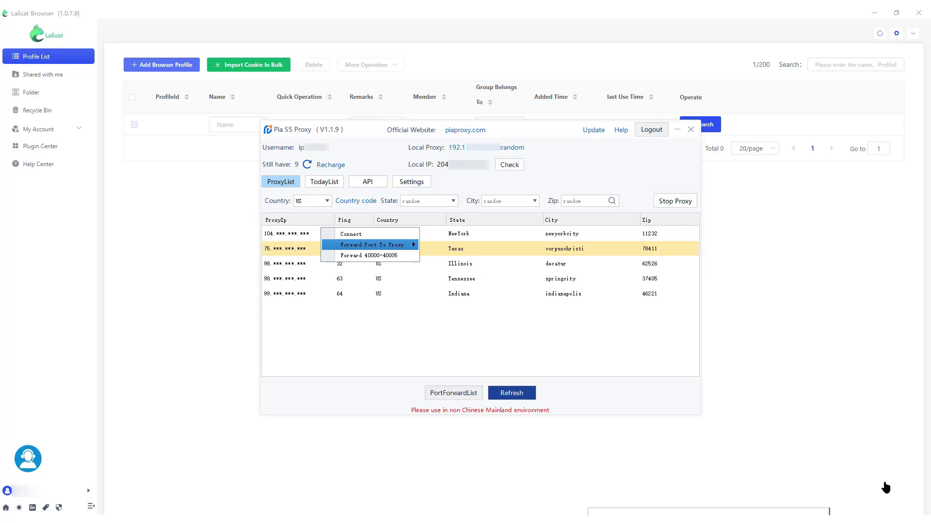
key("Right")
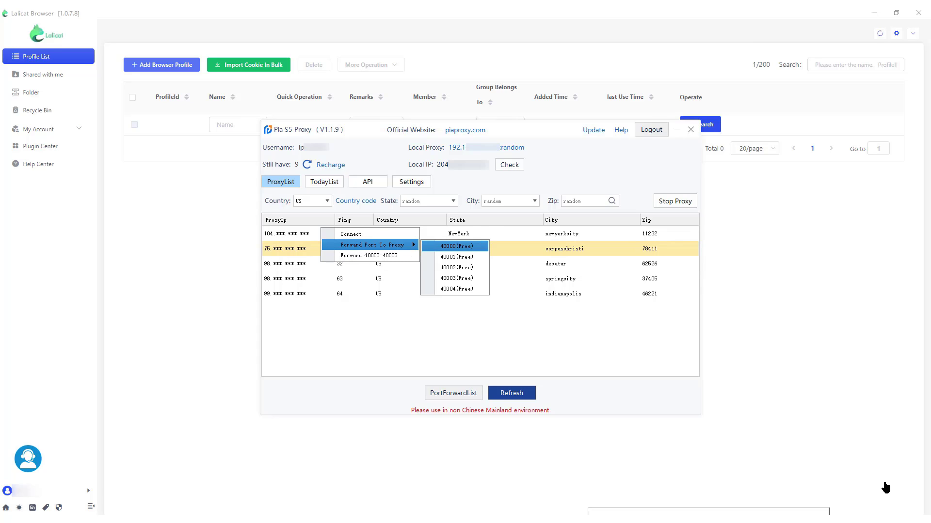
left_click(456, 246)
right_click(325, 248)
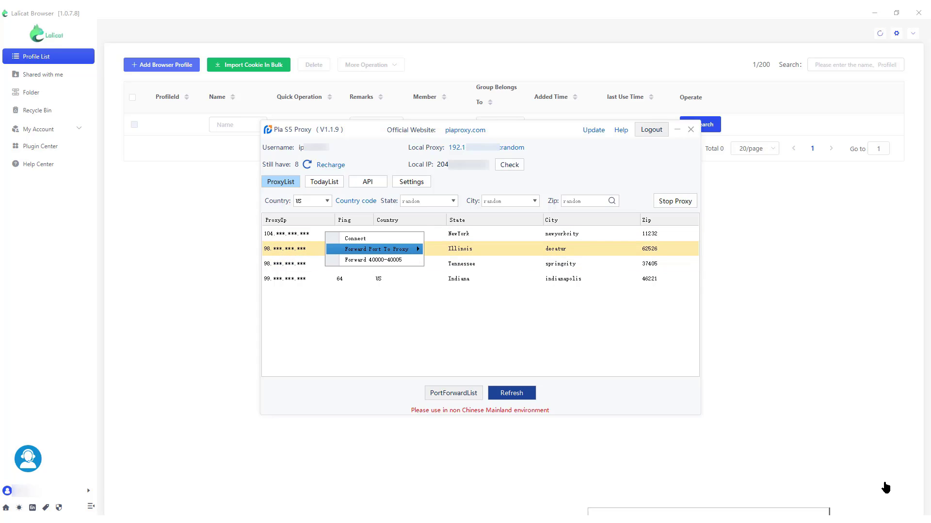
key("Right")
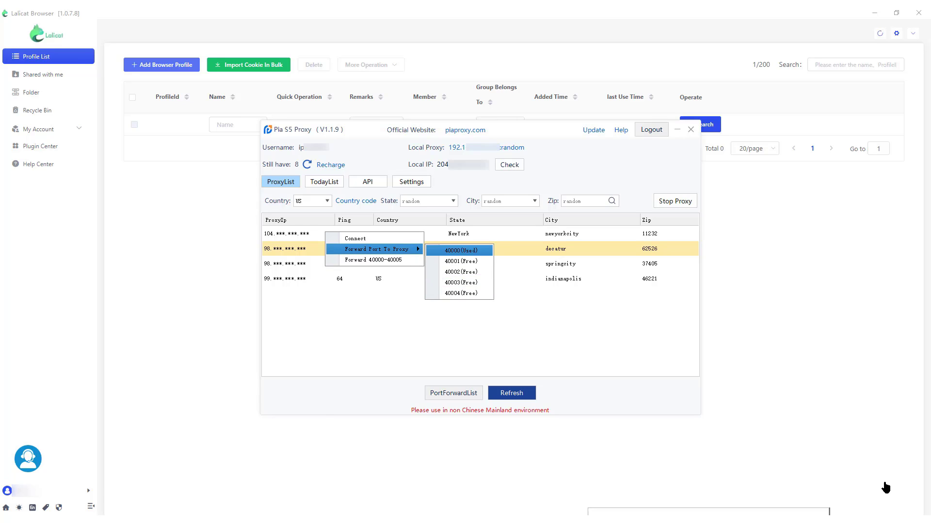
Show today's used proxies and forward port 40001 to the Toronto, Ontario proxy.
left_click(323, 182)
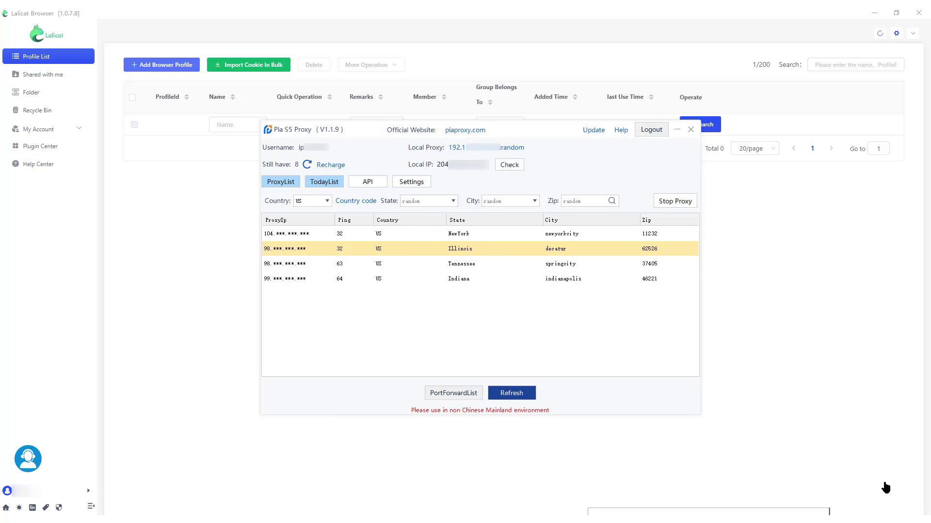
key("Return")
key("Down")
key("Down")
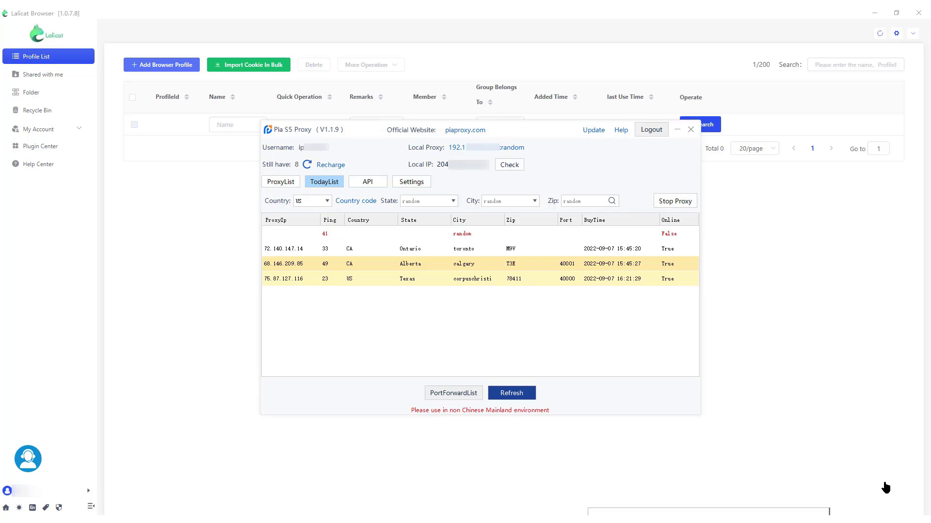
key("Up")
key("Down")
left_click(315, 248)
right_click(315, 249)
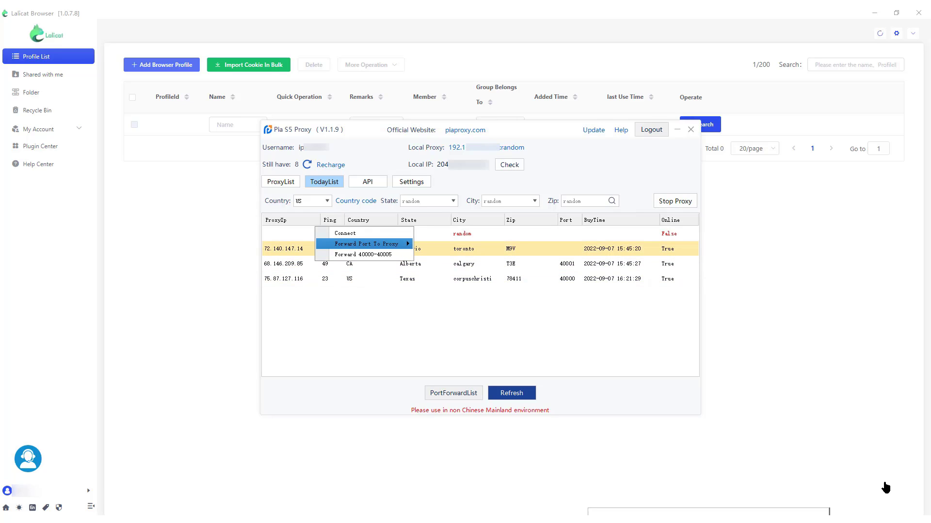
mouse_move(366, 244)
right_click(296, 248)
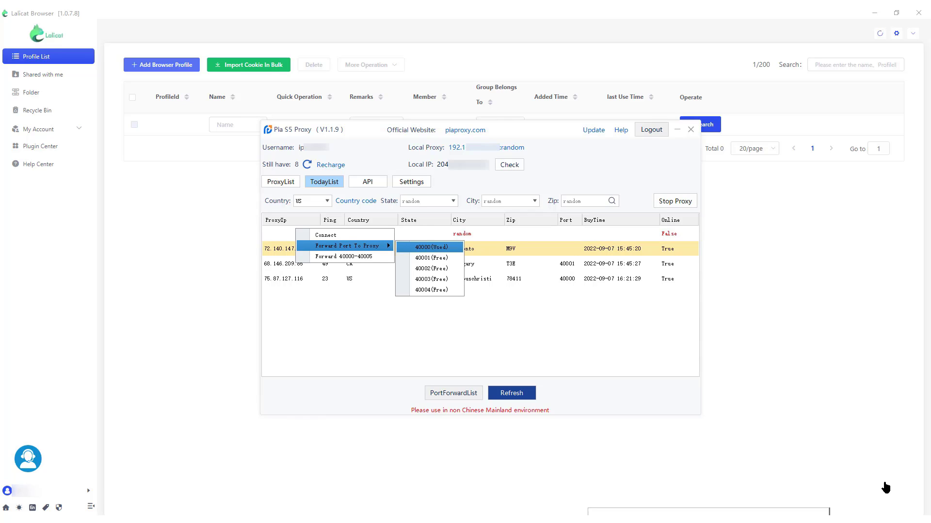
left_click(429, 258)
Forward port 40002 to the Calgary, Alberta proxy and open the port forwarding list.
key("Down")
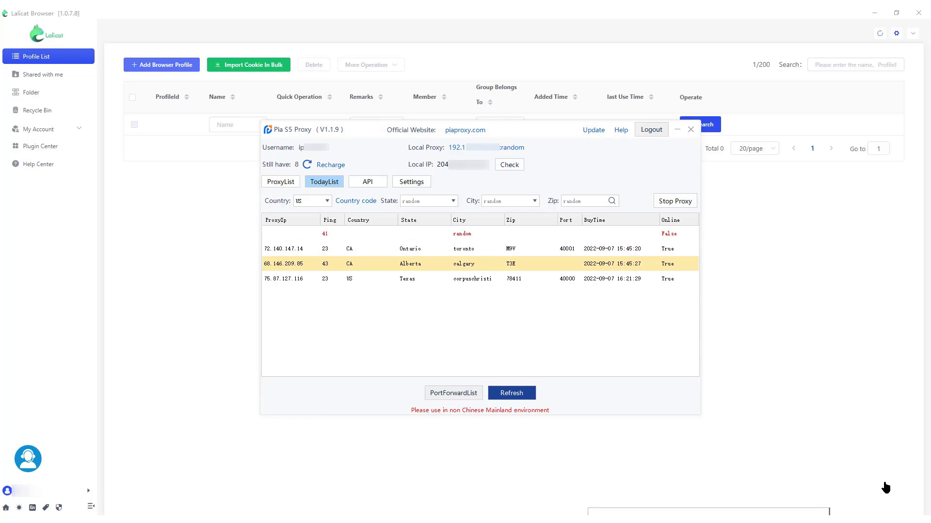
right_click(331, 264)
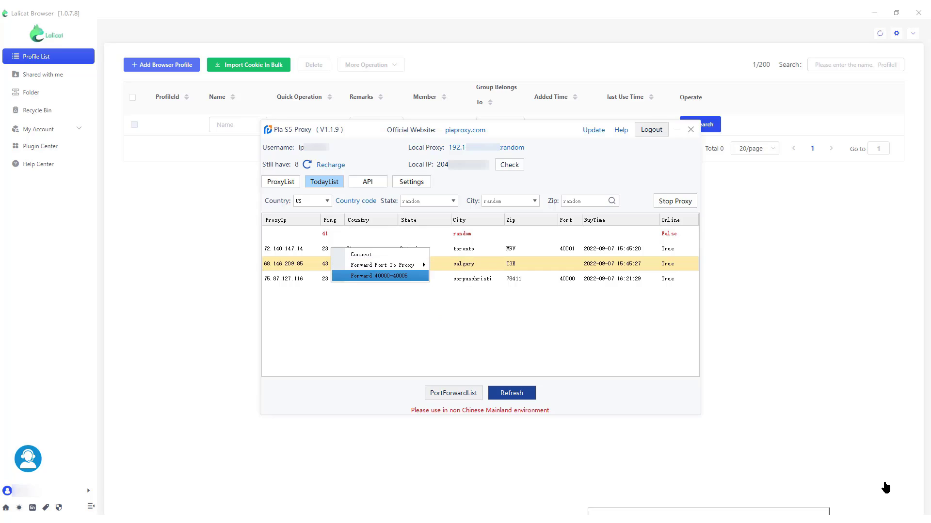
mouse_move(382, 265)
key("Down")
key("Down")
key("Return")
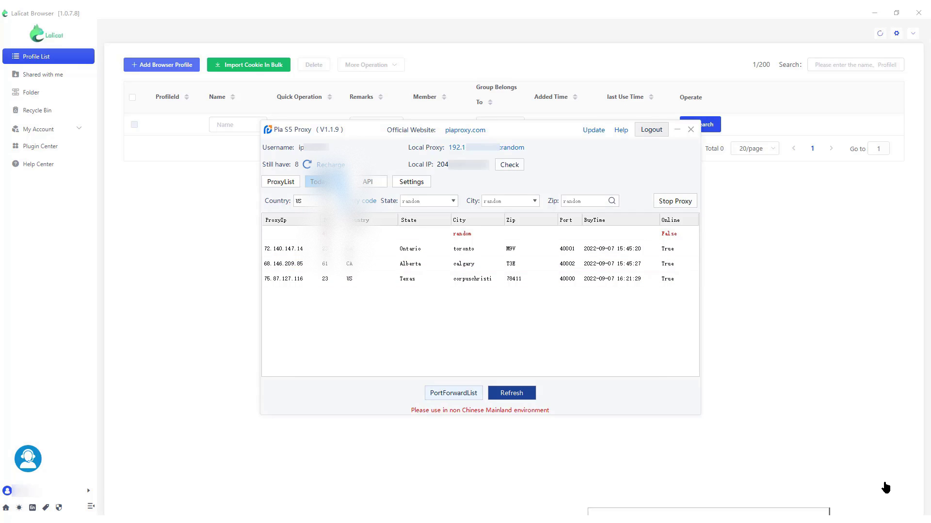
key("Return")
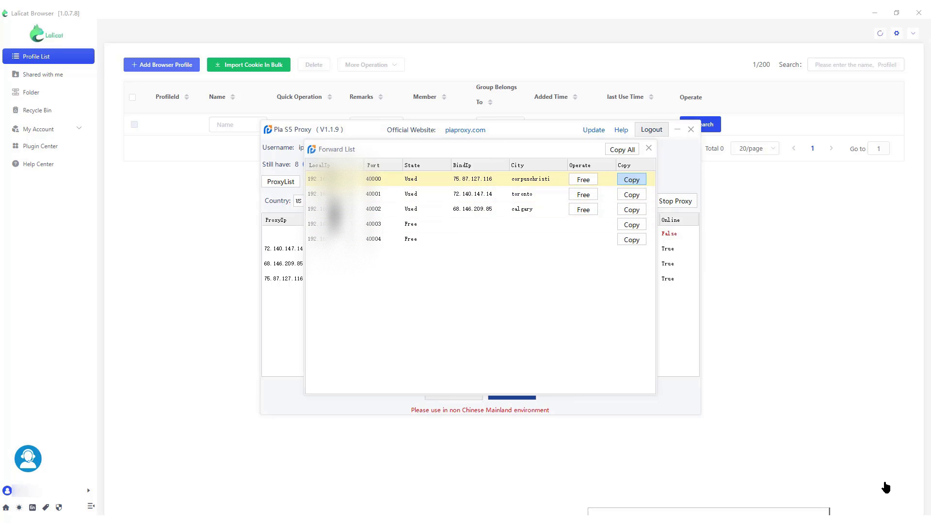
Switch to Lalicat Browser and start a new browser profile named pia with browser version 104.
left_click(886, 488)
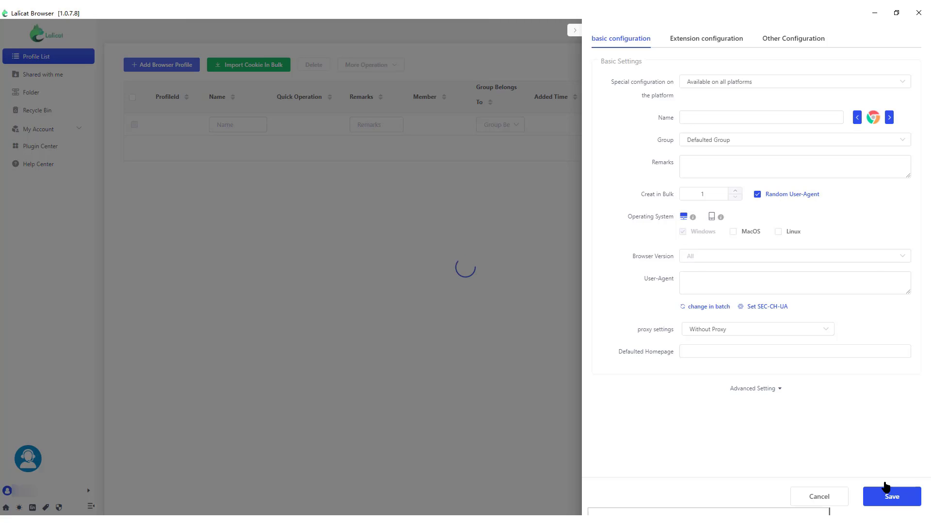
type("pia")
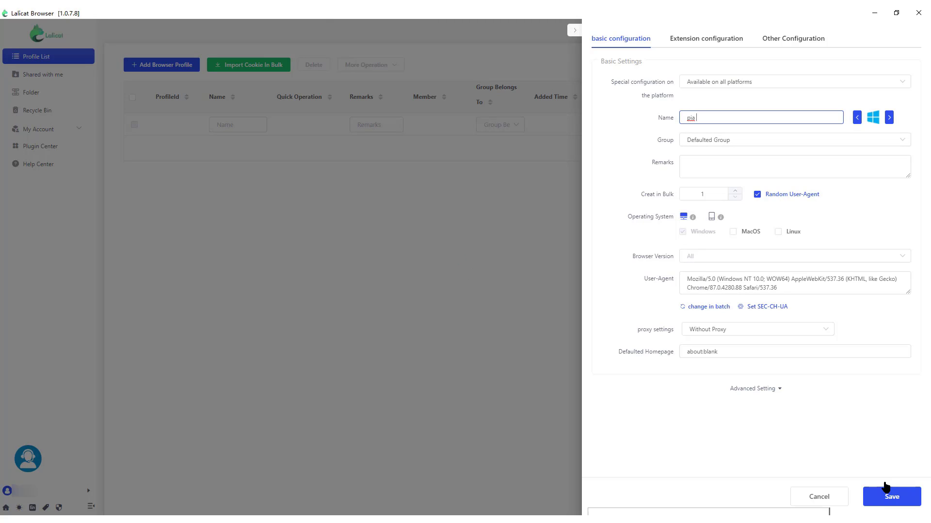
left_click(794, 256)
left_click(695, 280)
key("Escape")
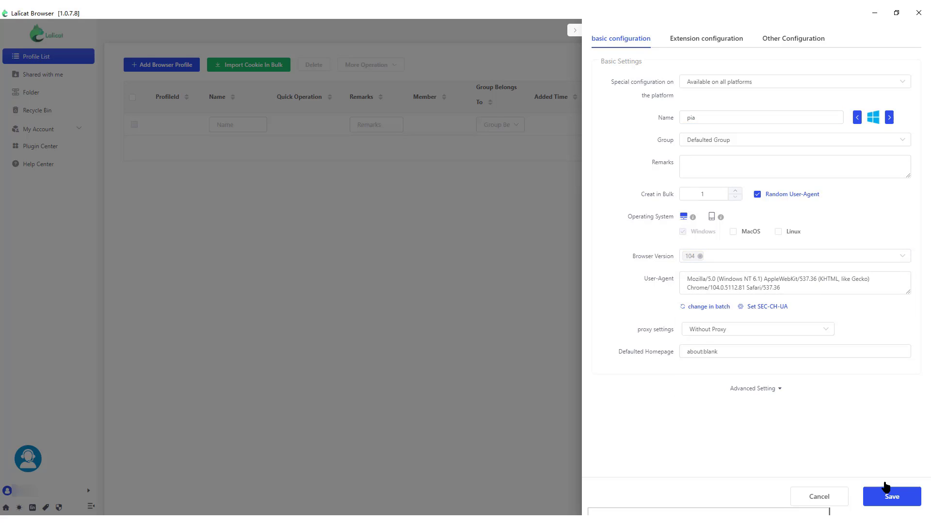
left_click(885, 488)
Configure the profile's proxy as SOCKS5 with IP address 127.0.0.1 and port 40000, and check the network connection.
left_click(757, 329)
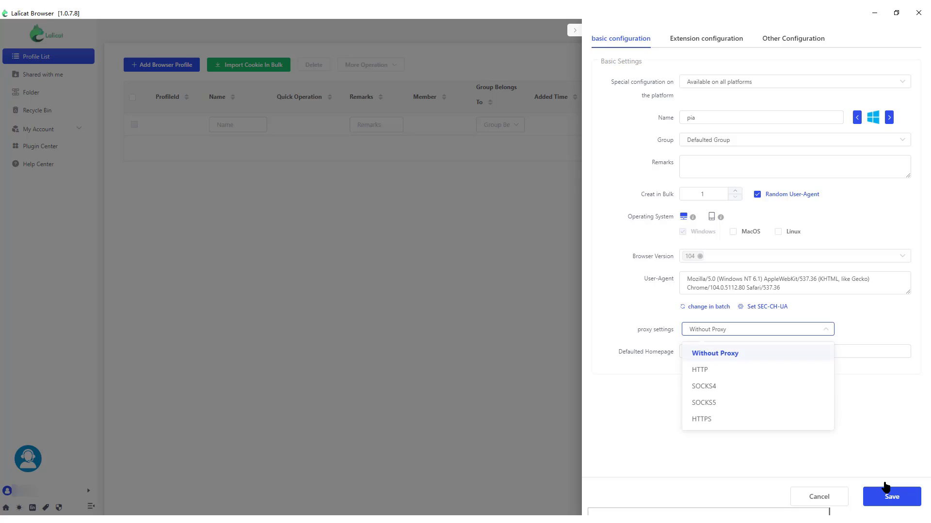
key("Down")
key("Down")
key("Down")
key("Return")
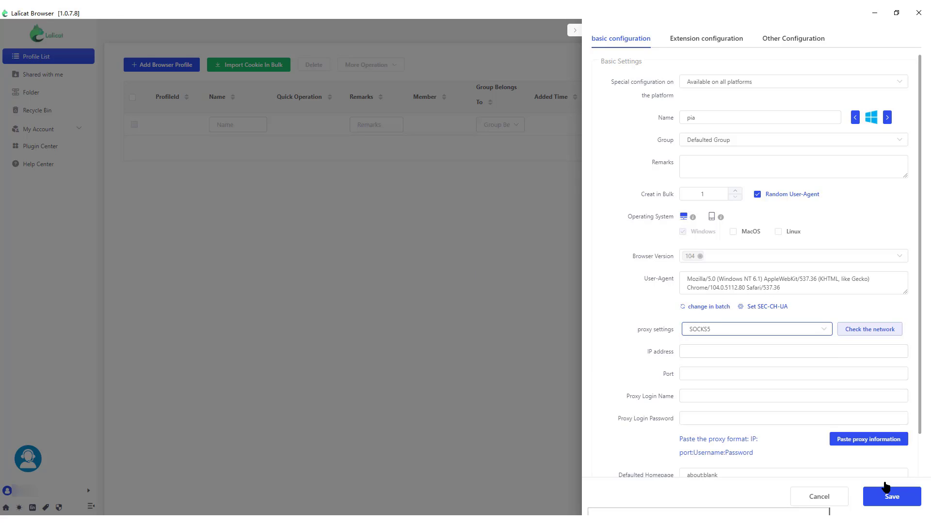
key("Tab")
type("12")
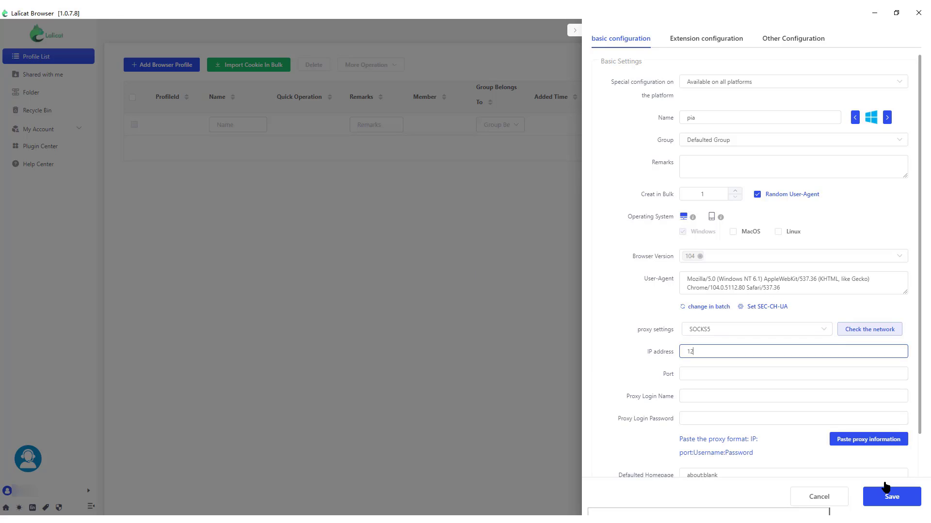
type("7.0.0.1")
key("Tab")
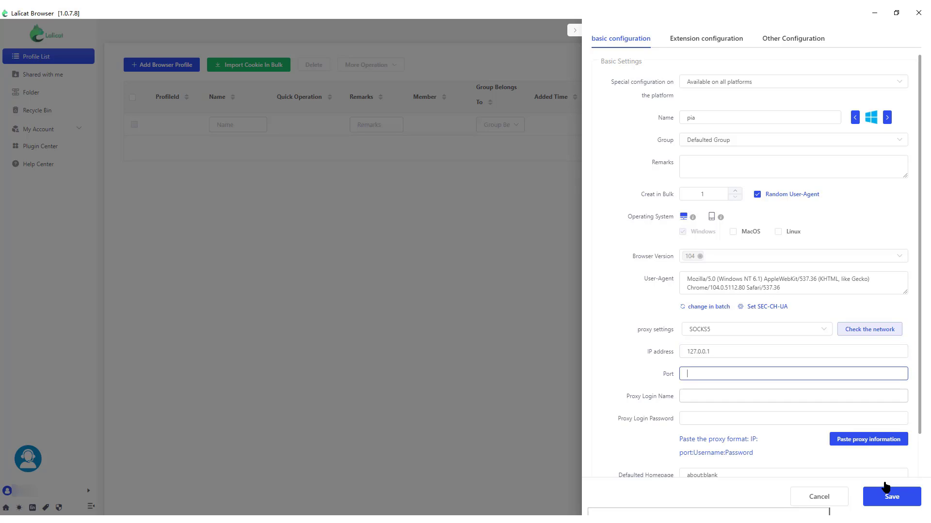
type("40000")
left_click(869, 329)
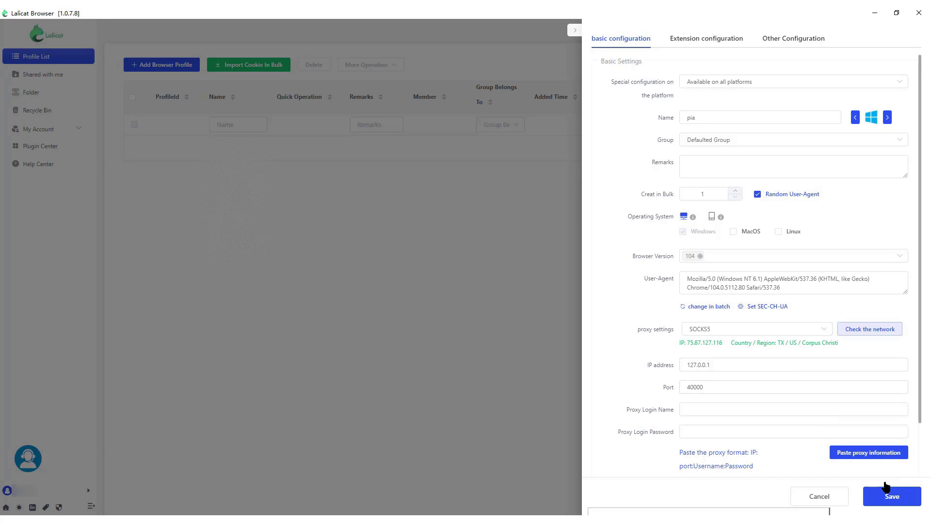
Set the profile's default homepage to browserleaks.com and save the profile.
key("alt+Tab")
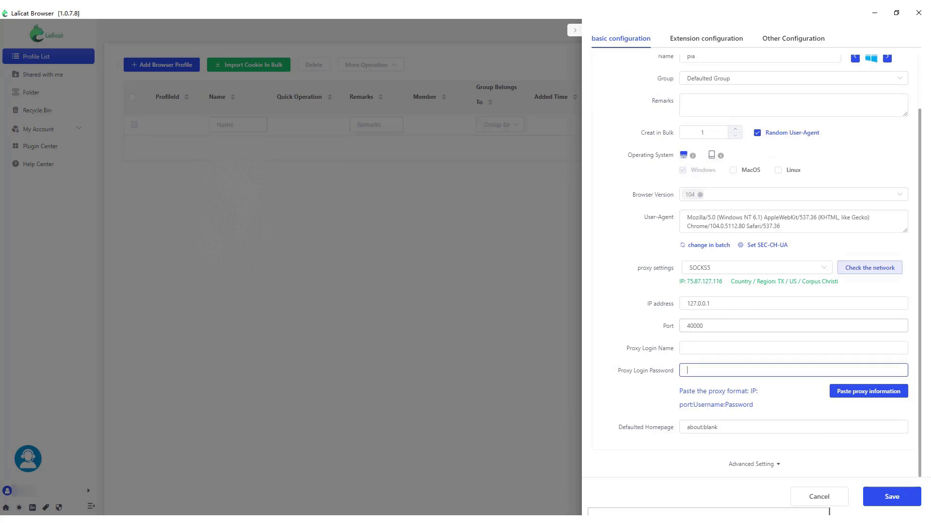
triple_click(701, 427)
key("BackSpace")
type("browser")
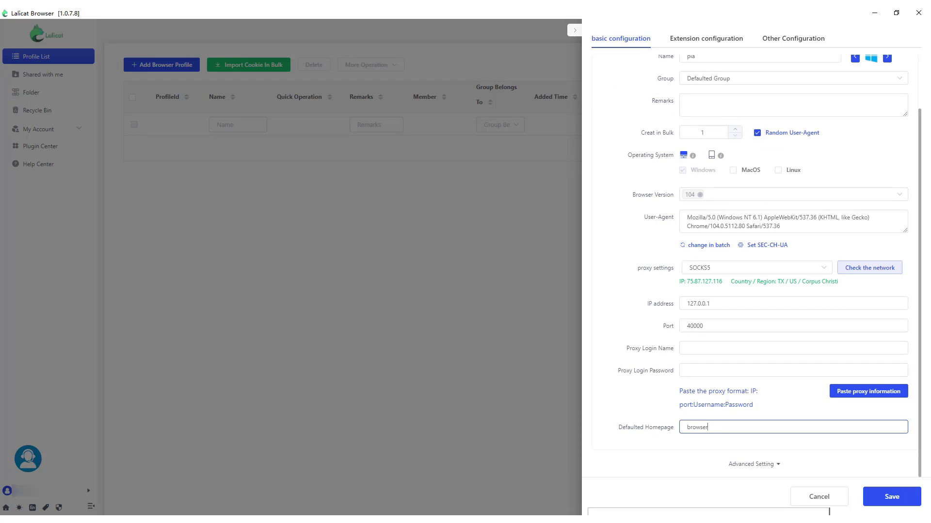
type("leaks.com")
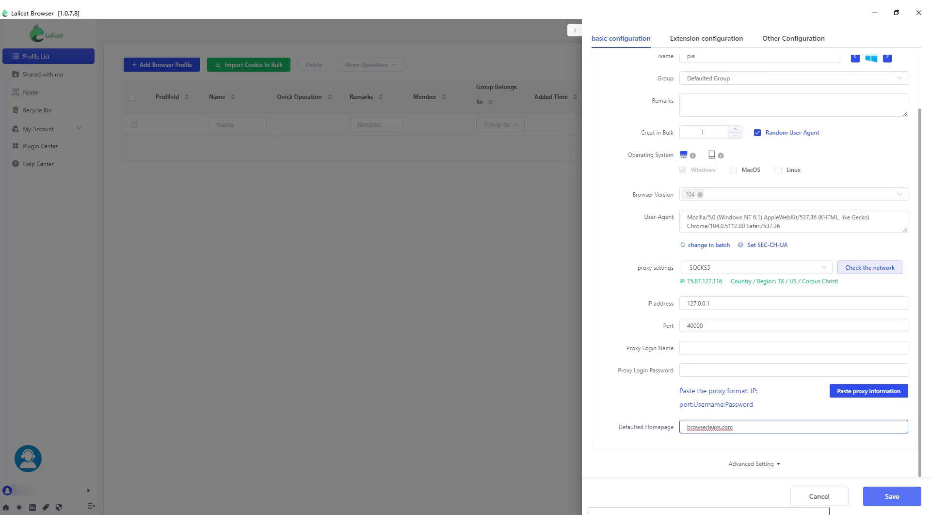
left_click(891, 497)
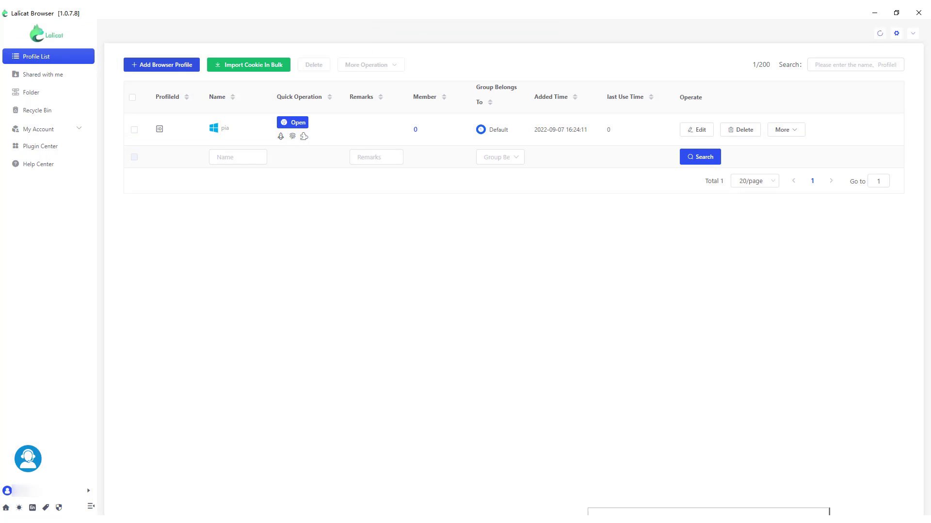
Start another browser profile named pia proxy with the bulk creation quantity set to 2.
left_click(161, 64)
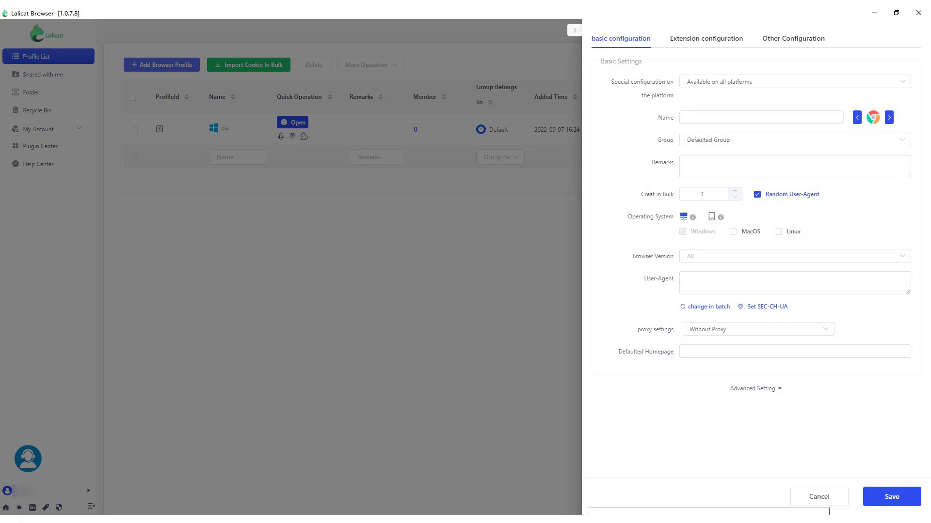
left_click(761, 117)
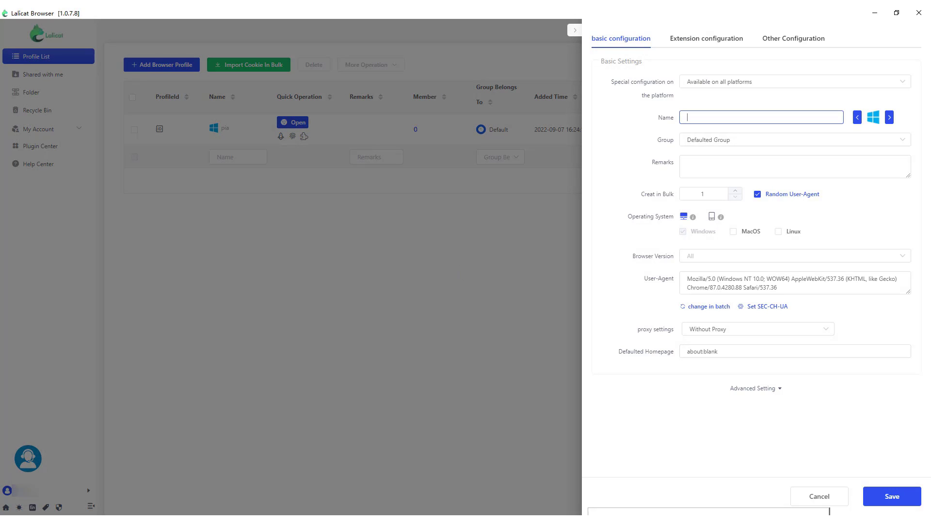
type("pia proxy")
left_click(702, 194)
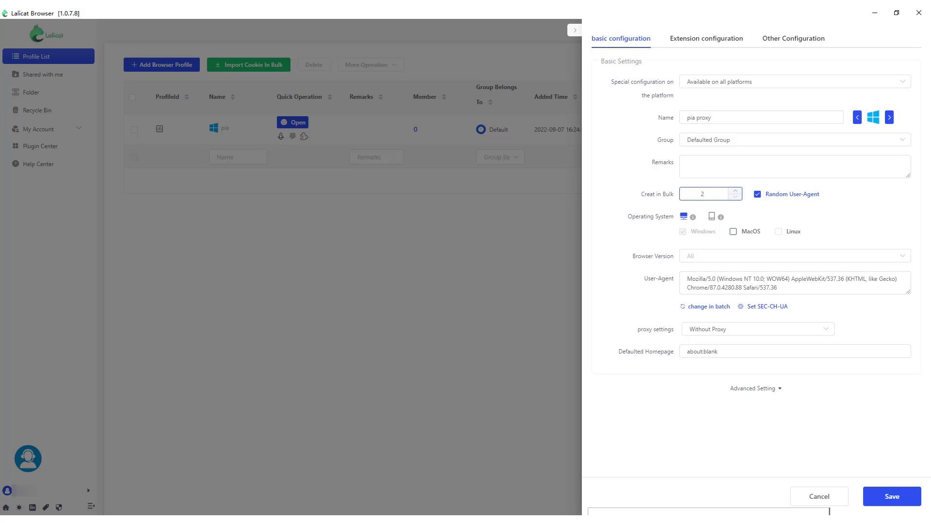
Include MacOS alongside Windows for the bulk profiles and limit the browser version to 104.
left_click(733, 231)
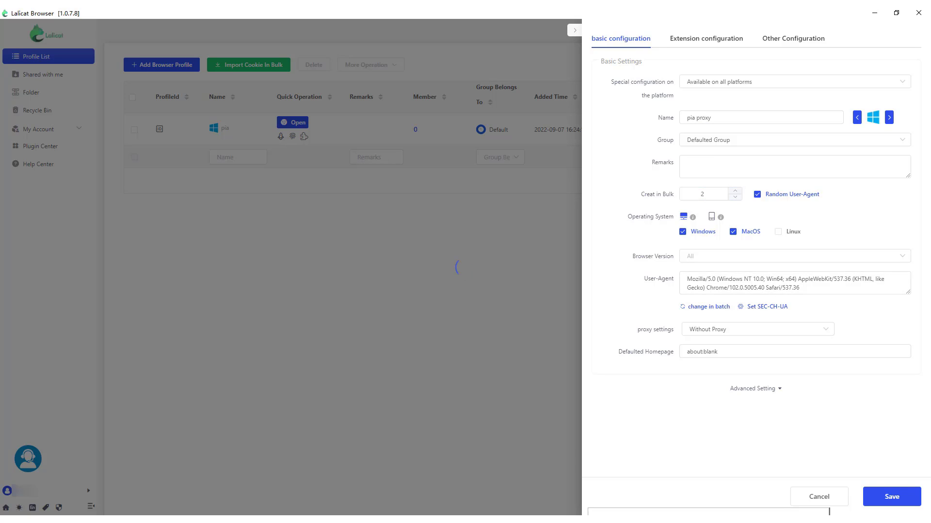
left_click(795, 256)
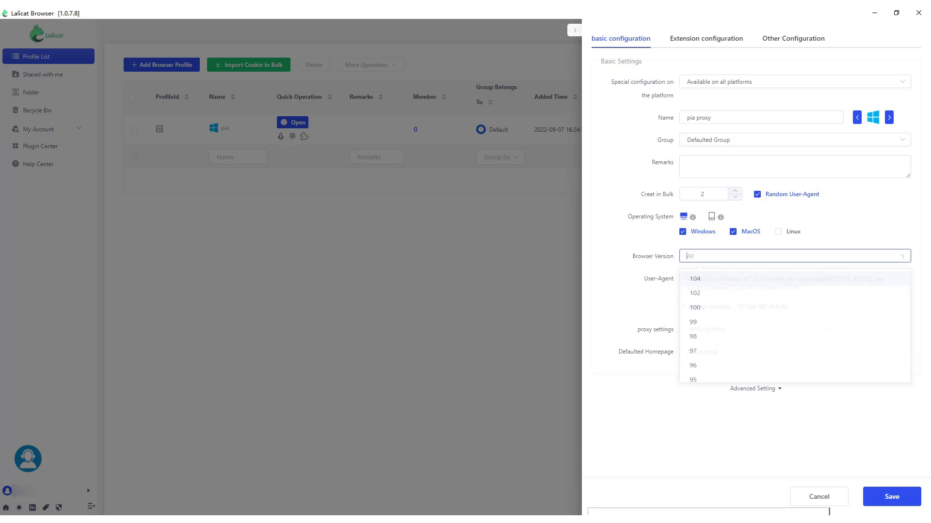
left_click(694, 280)
key("Escape")
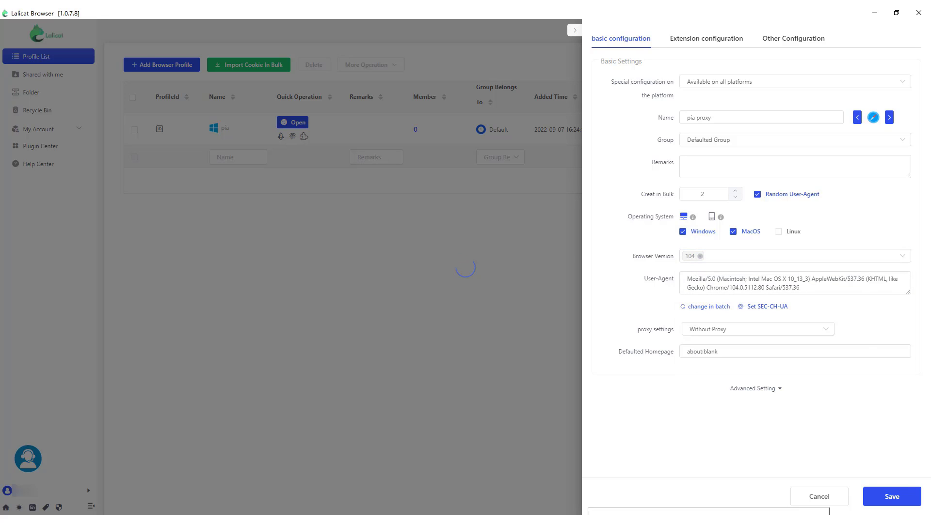
Configure the bulk profiles' proxy as SOCKS5 at 127.0.0.1, port 40001, check the network and compare the IP with Pia S5 Proxy's forward list.
left_click(756, 329)
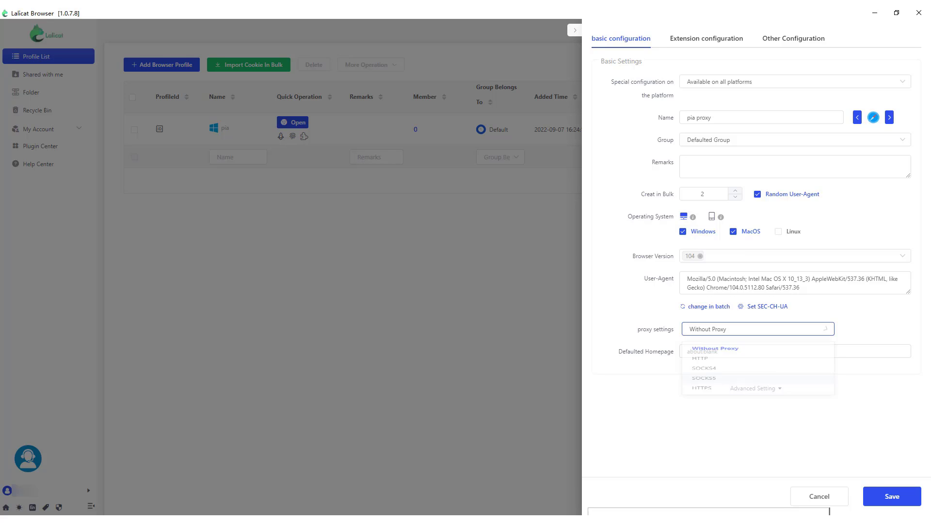
left_click(704, 403)
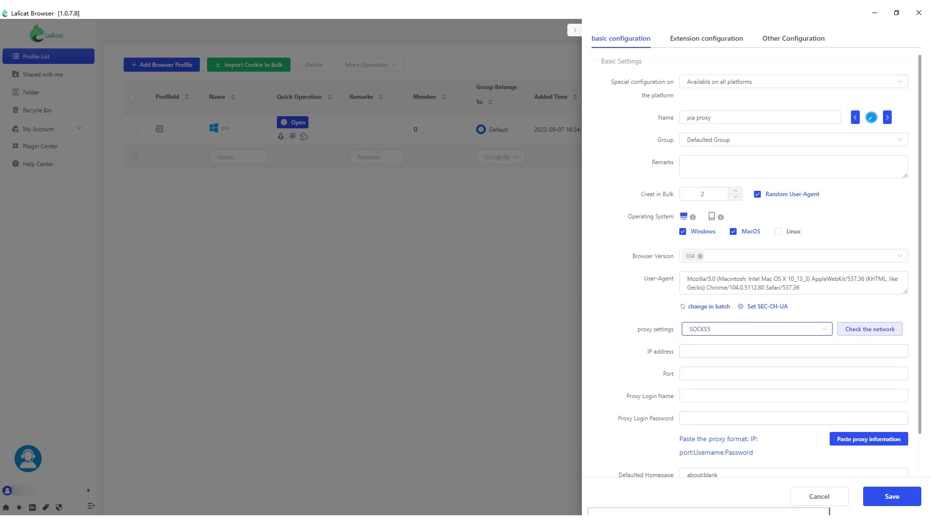
left_click(688, 351)
type("127")
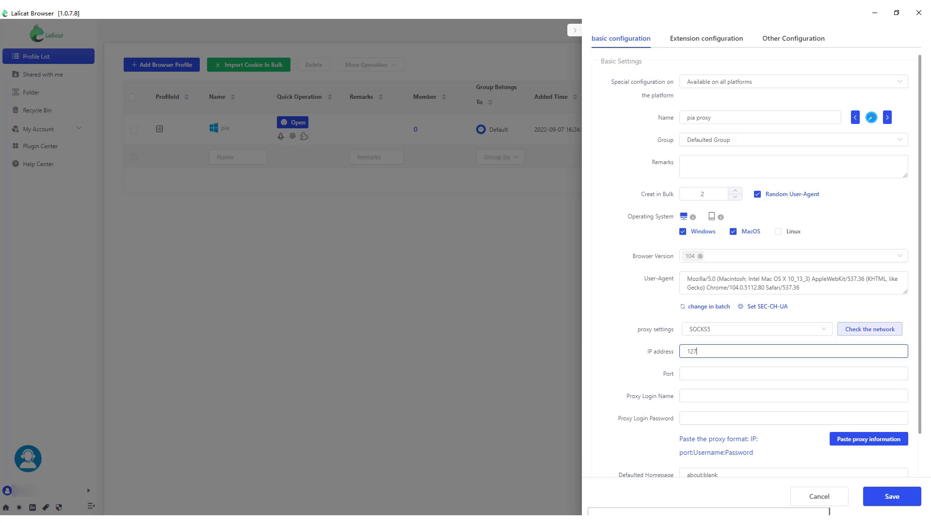
type(".0.0.1")
left_click(687, 374)
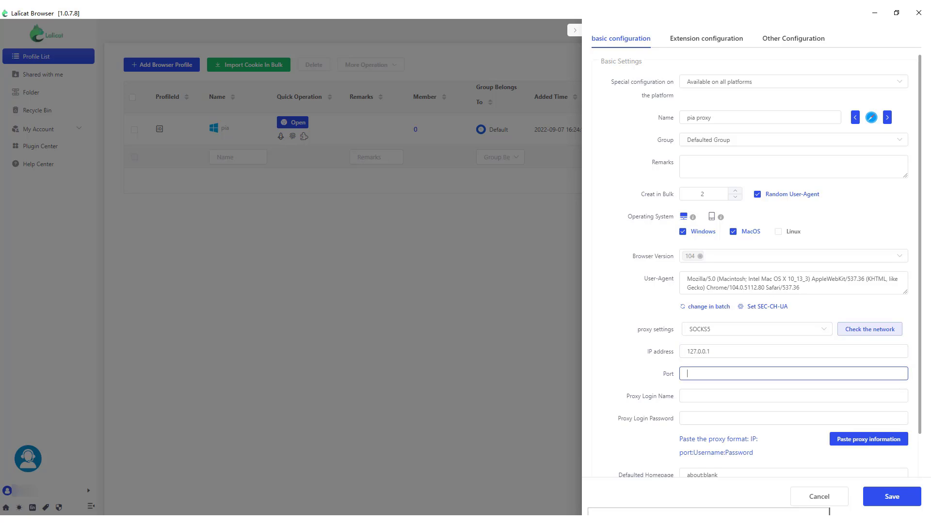
type("4001")
type("01")
left_click(869, 329)
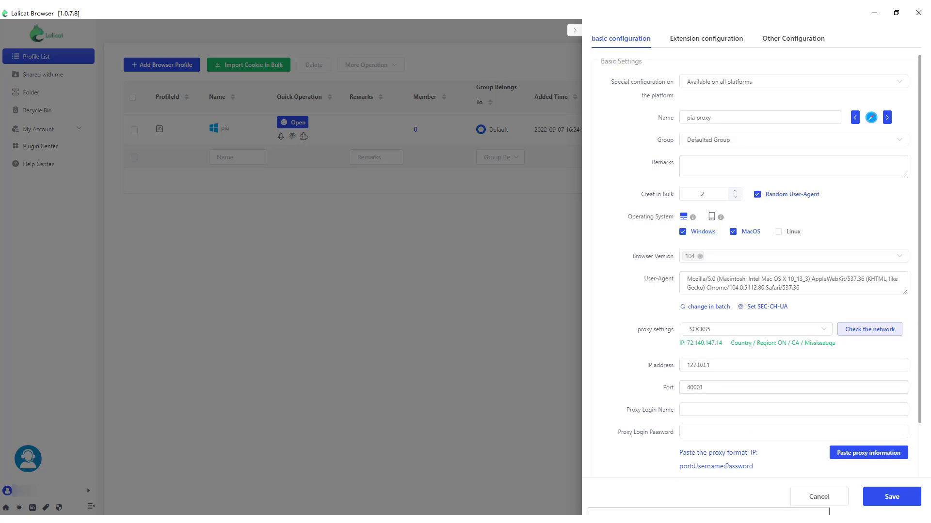
key("alt+Tab")
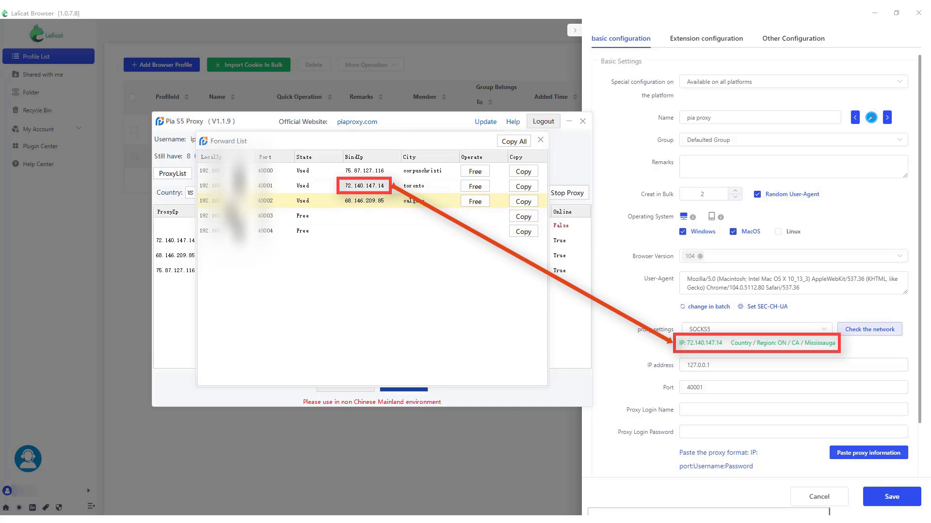
Back in Lalicat, set the bulk profiles' default homepage to browserleaks.com and save them.
scroll(761, 266, "down", 2)
key("alt+Tab")
left_click(703, 427)
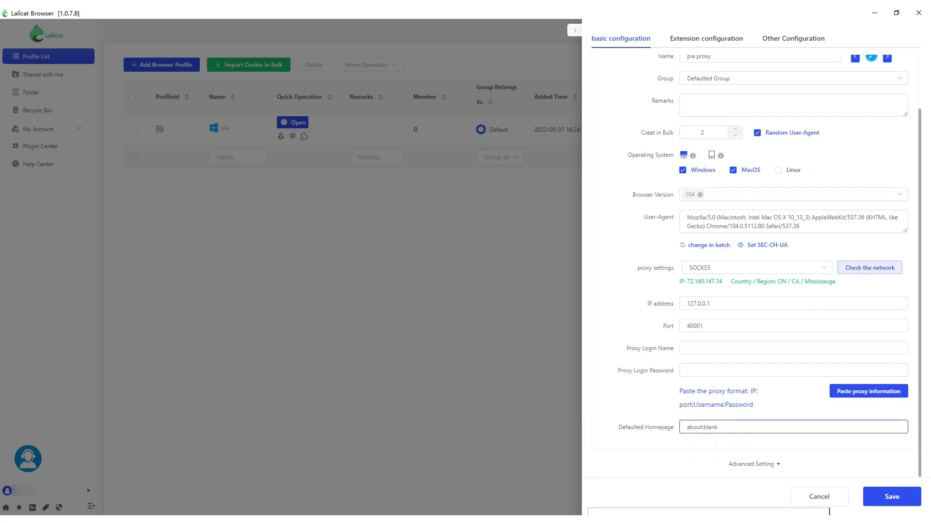
key("ctrl+a")
key("BackSpace")
type("browserleaks.com")
left_click(892, 497)
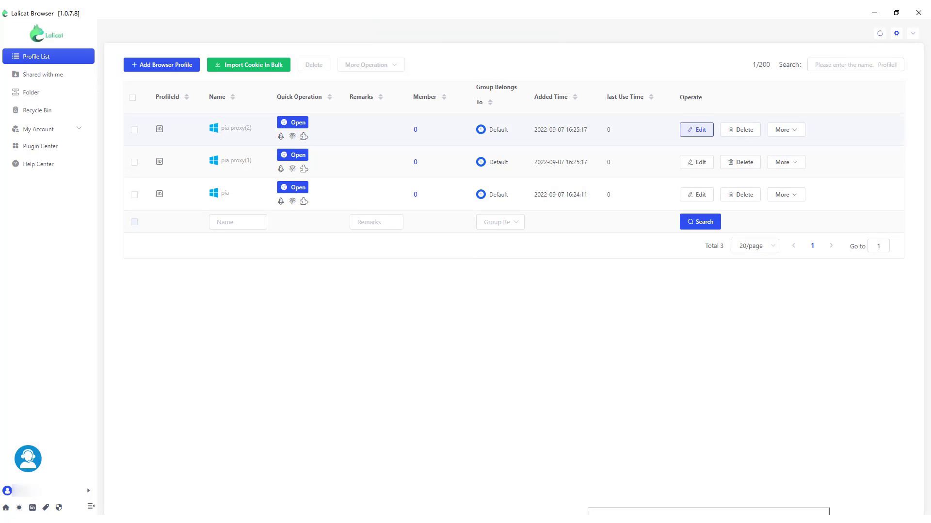
Set the pia proxy(2) profile's port to 40002, check its network against Pia S5 Proxy's forward list, and save the profile.
left_click(696, 129)
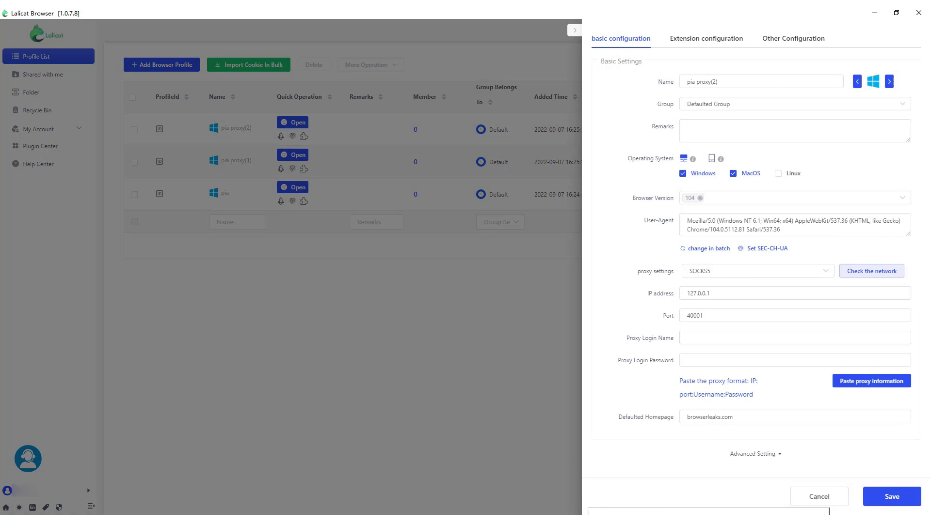
left_click(703, 315)
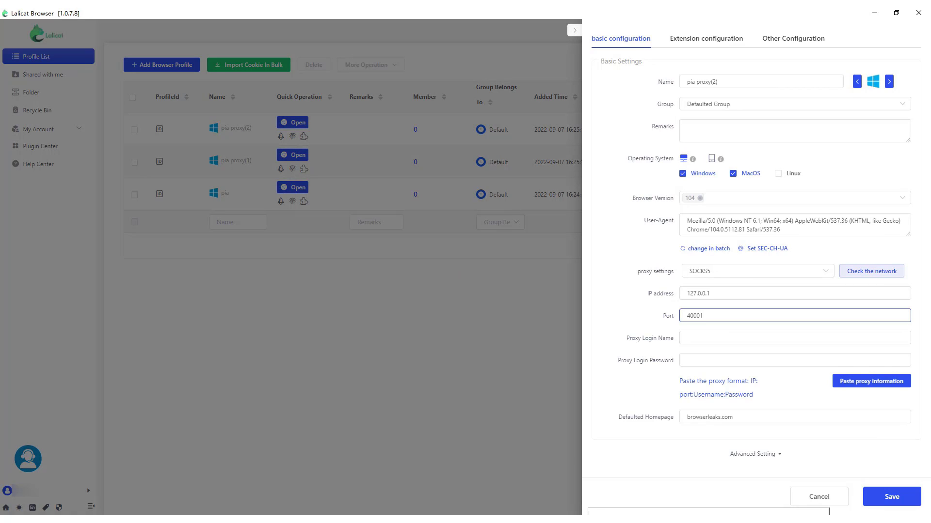
key("BackSpace")
type("2")
left_click(872, 271)
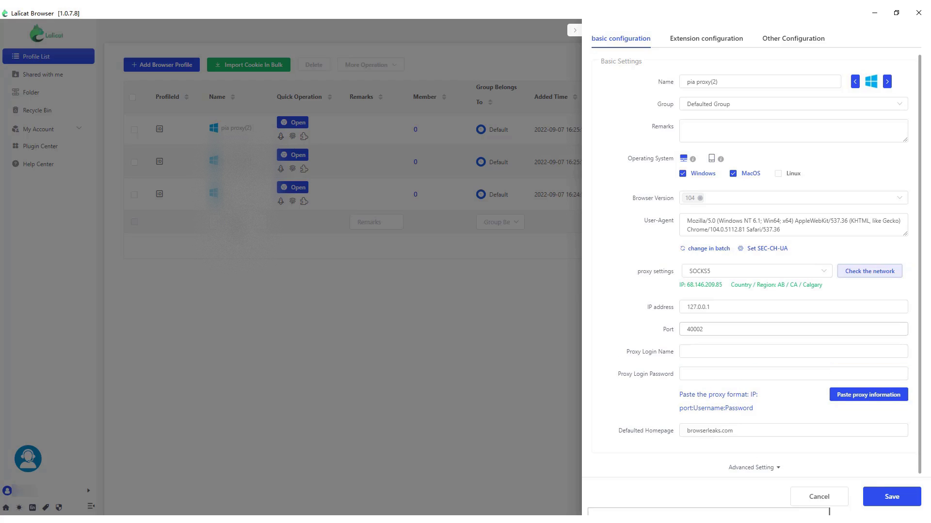
key("alt+Tab")
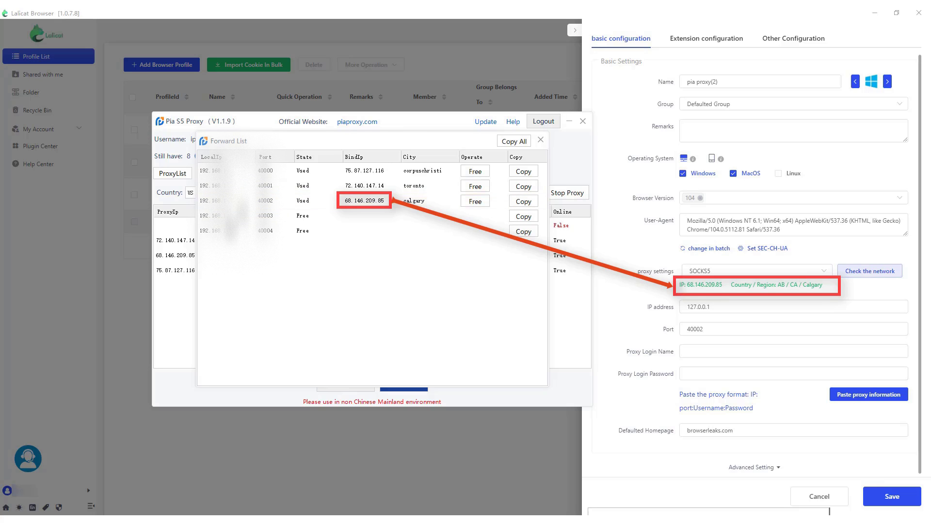
key("alt+Tab")
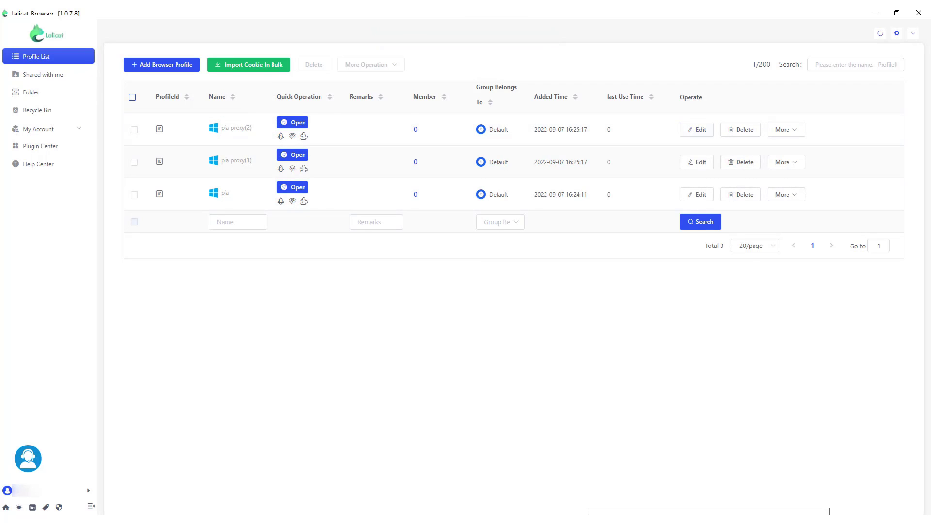
Select all browser profiles in the profile list and open them in bulk.
left_click(133, 97)
left_click(370, 64)
left_click(347, 92)
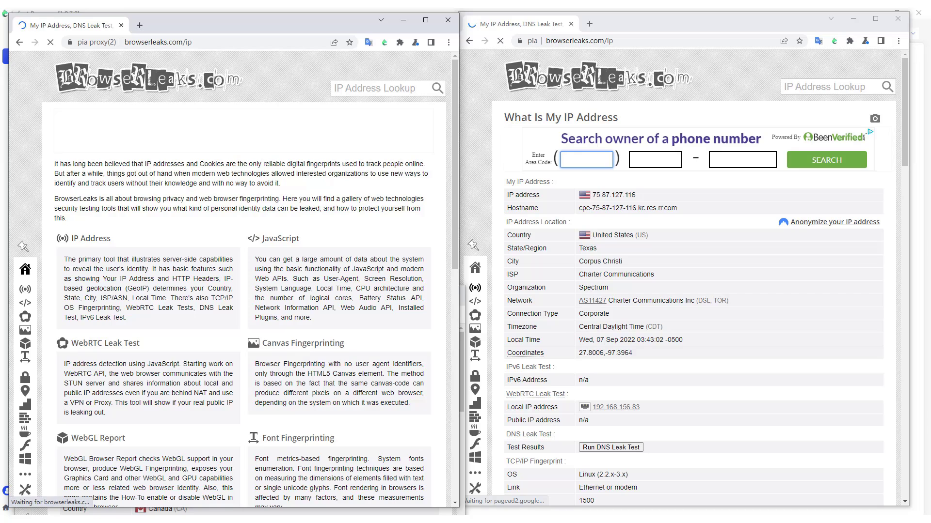
Compare the IP addresses in the three profile browsers with the bound IPs in Pia S5 Proxy's forward list.
key("alt+Tab")
key("alt+Tab")
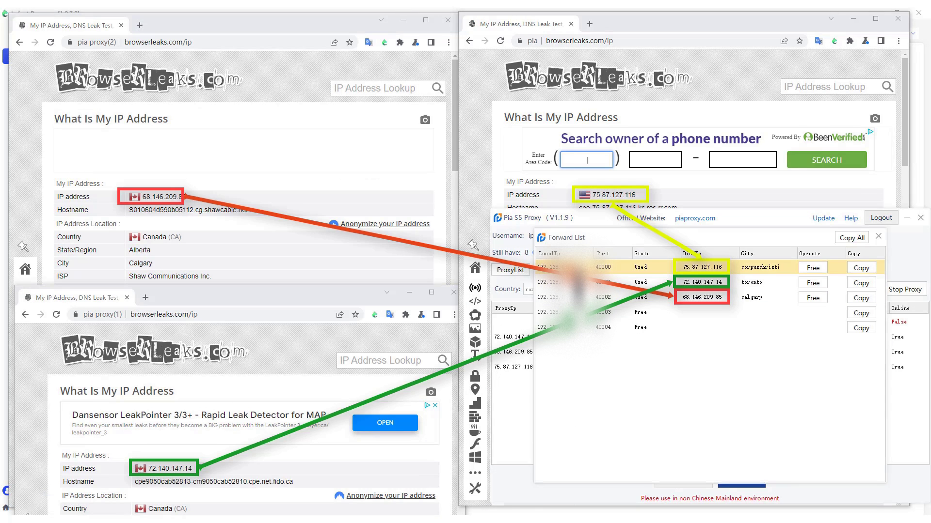
left_click(759, 282)
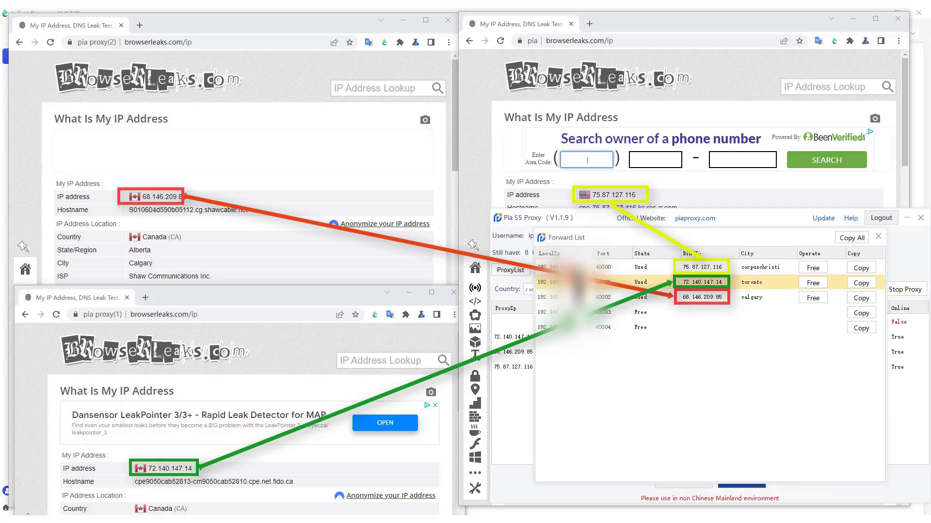
left_click(760, 297)
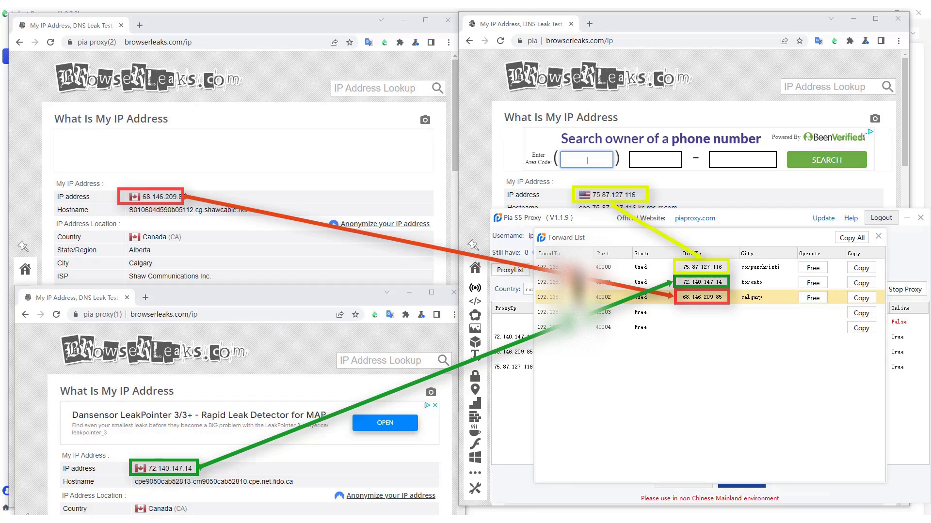
key("alt+Tab")
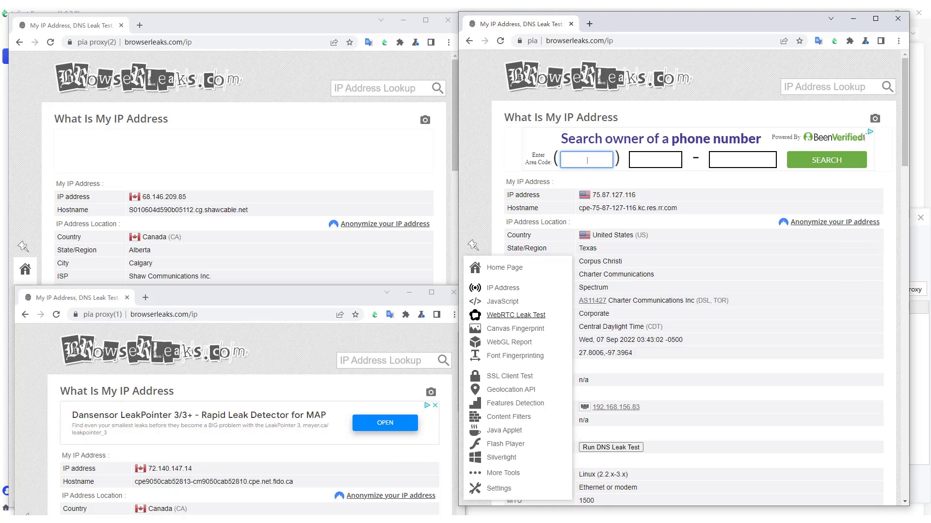
Examine the Canvas Fingerprinting and WebGL reports on BrowserLeaks in the pia profile's browser.
left_click(515, 329)
scroll(514, 329, "down", 2)
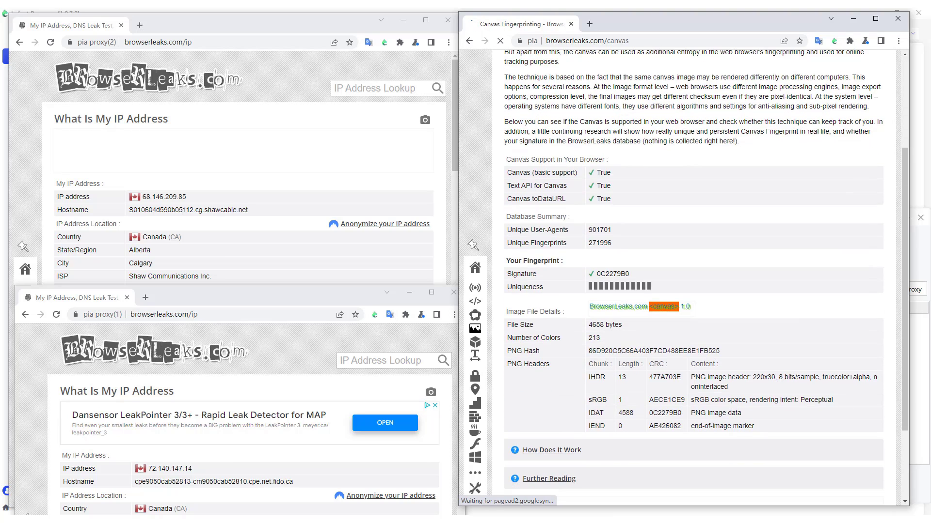
mouse_move(503, 301)
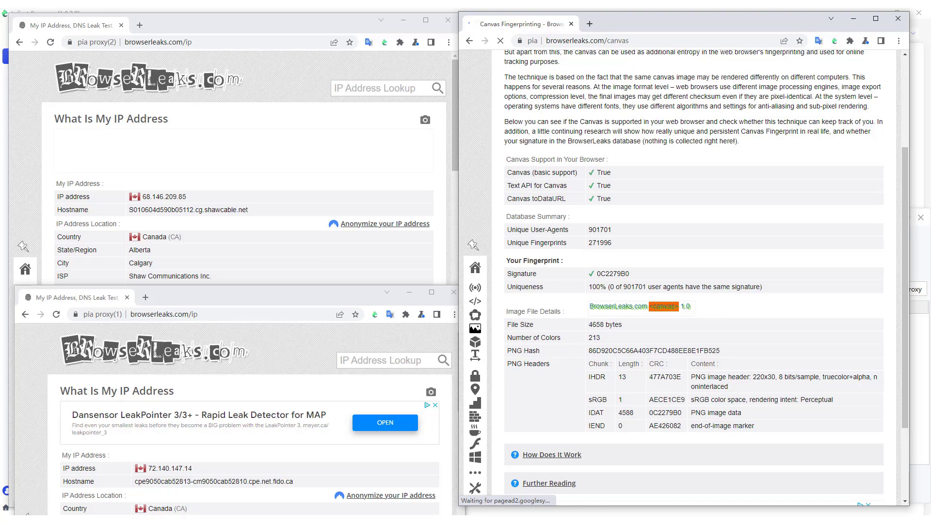
mouse_move(475, 288)
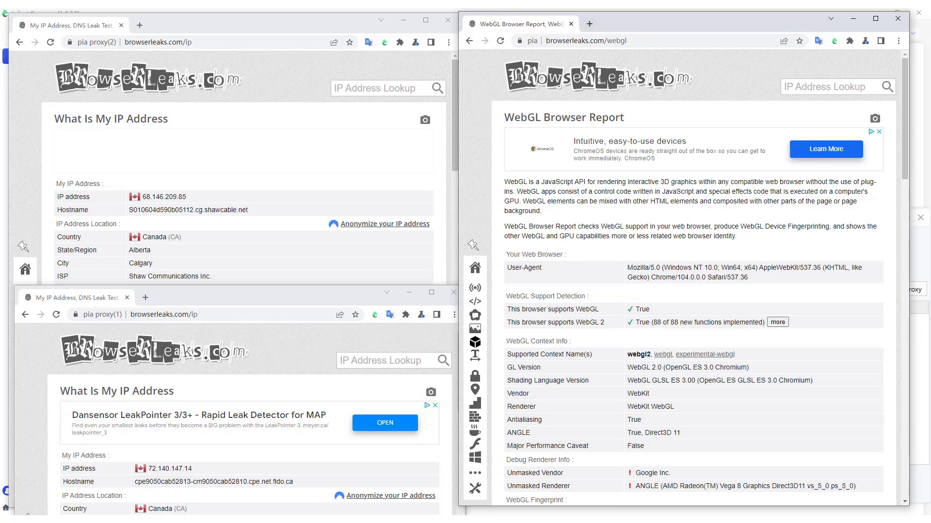
Open facebook.com in a new tab of the pia profile's browser.
key("ctrl+t")
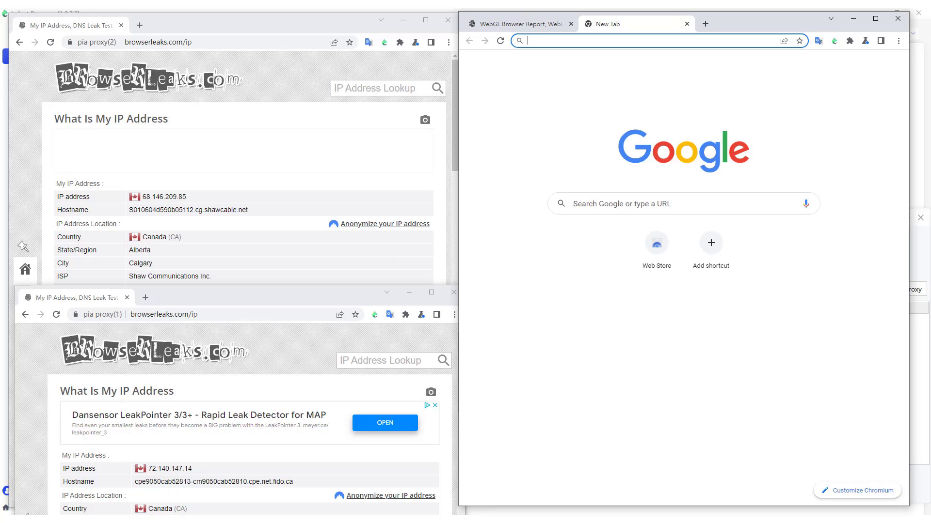
type("face")
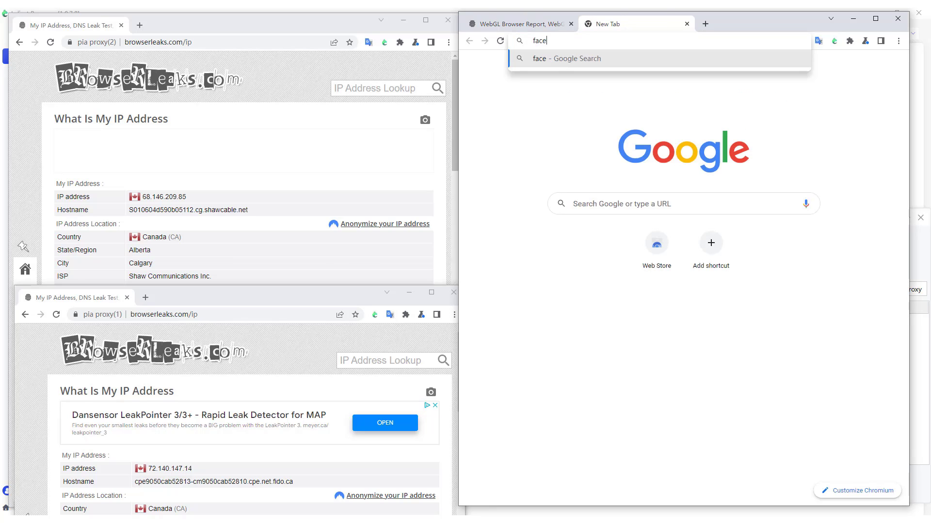
type("book")
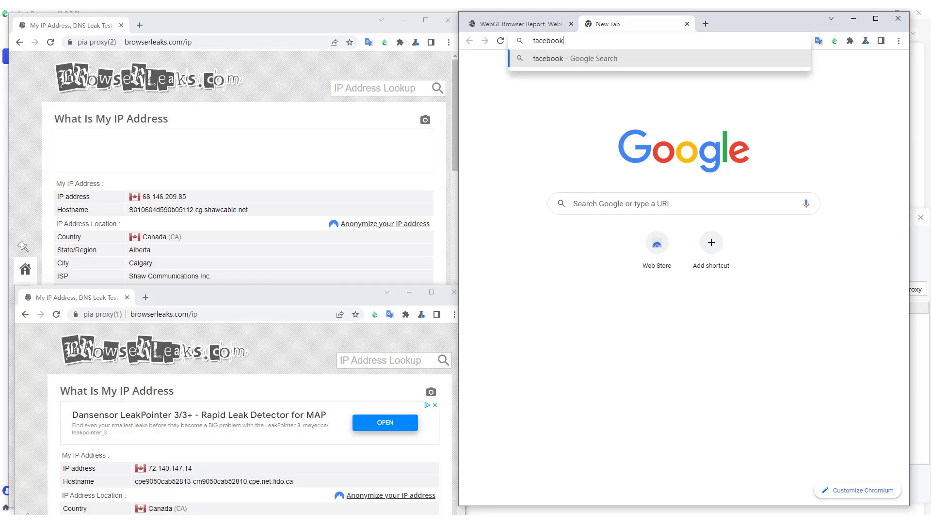
type(".com")
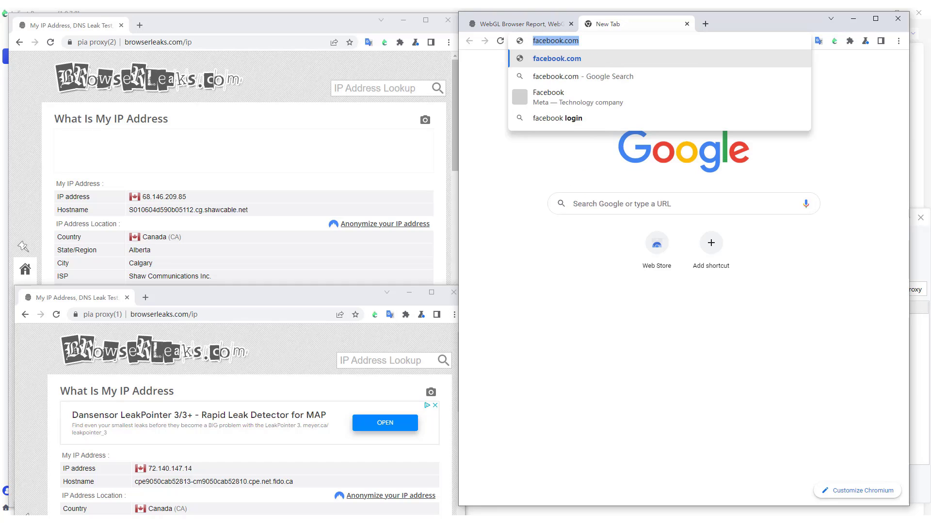
key("Return")
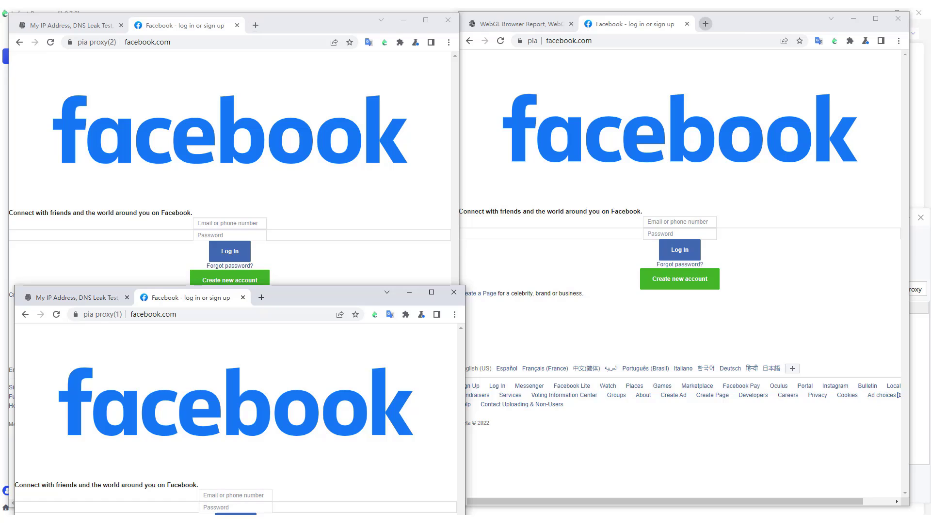
Load twitter.com in another new browser tab.
key("ctrl+t")
type("twitter.com")
key("Return")
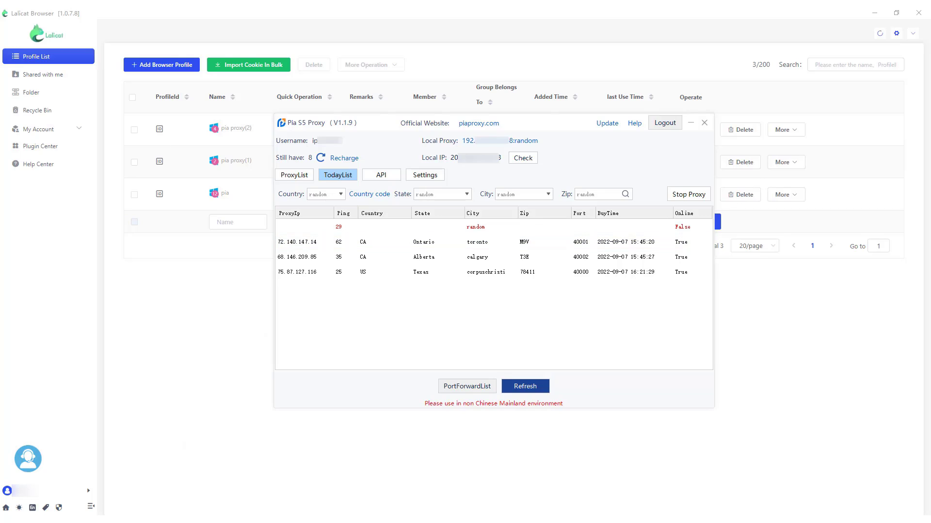
Switch to the Lalicat Browser window and view the customer service contact details.
left_click(28, 459)
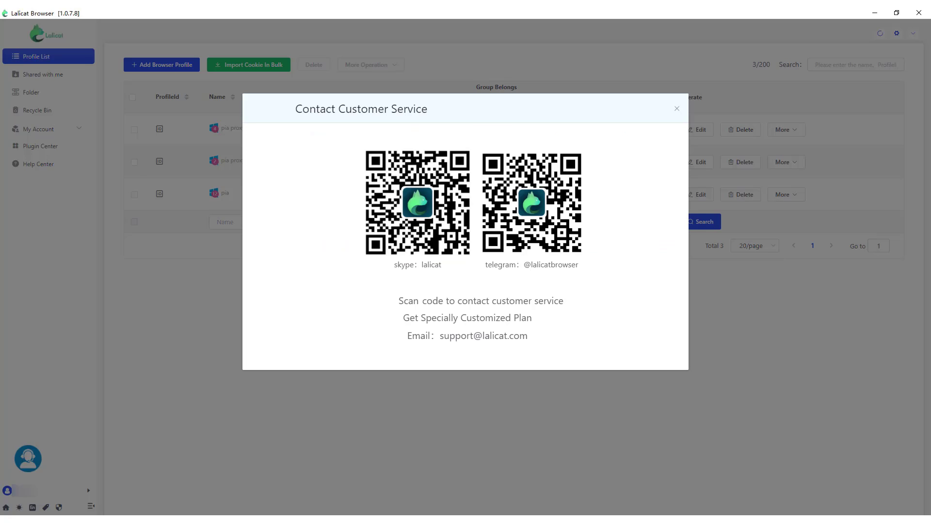